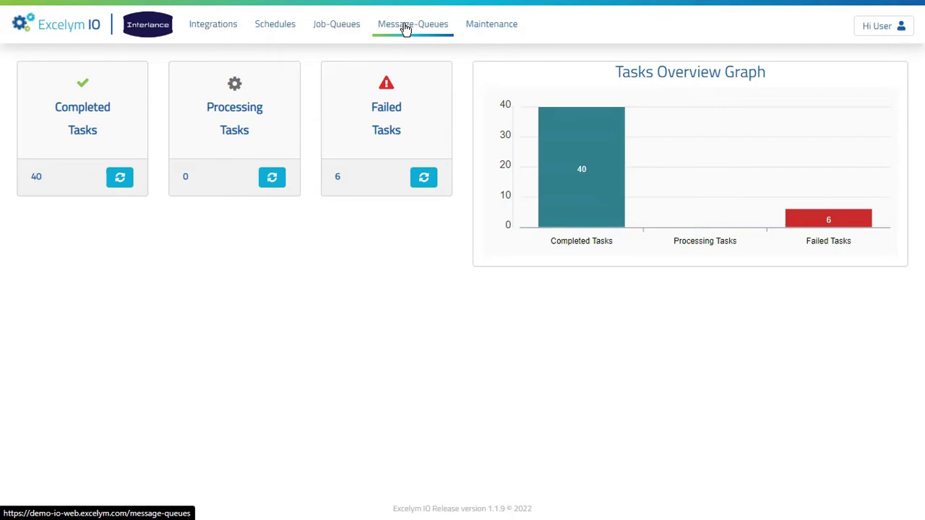
Examine the completed and failed task counts in the Tasks Overview Graph on the dashboard
mouse_move(497, 29)
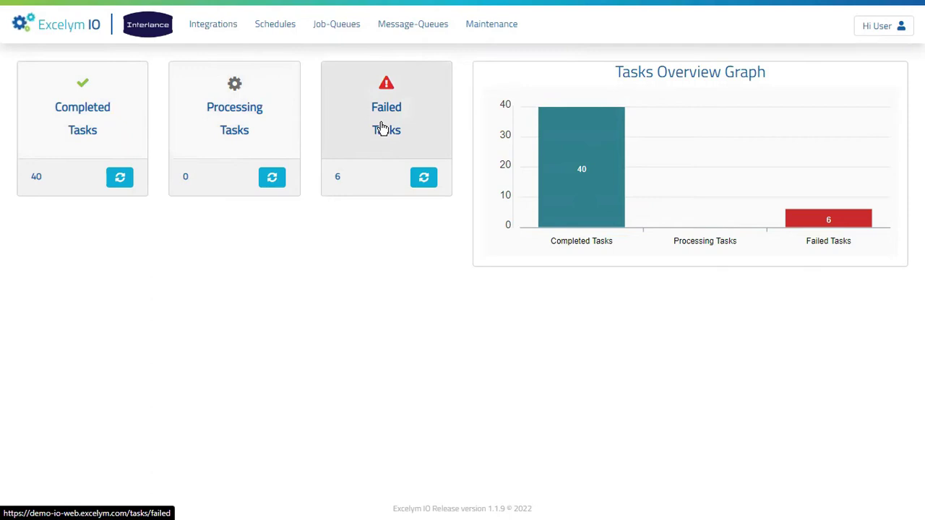
mouse_move(567, 165)
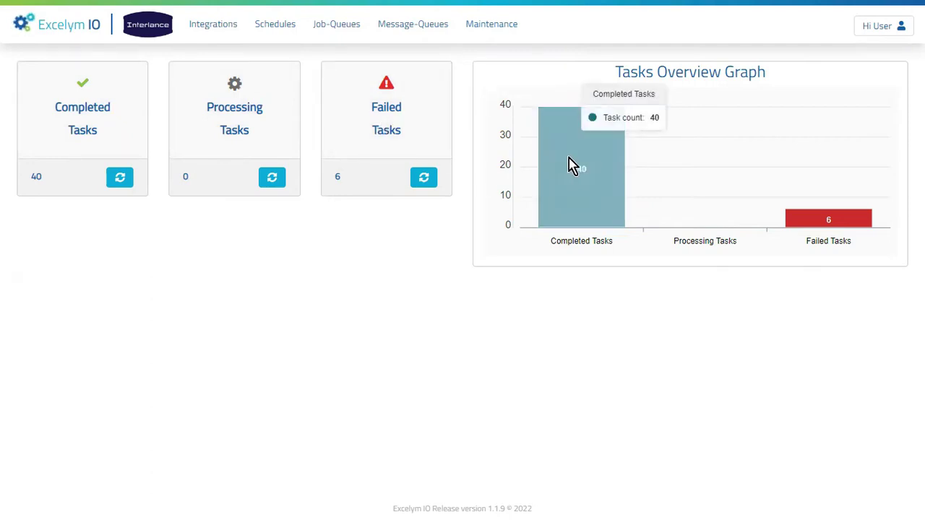
mouse_move(814, 230)
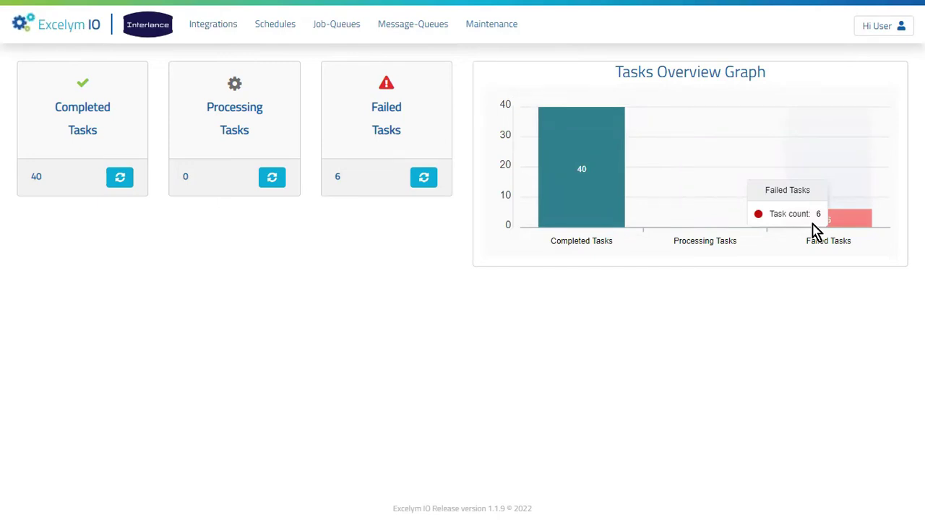
Open the SFContactsToNSContacts integration and review its general details and its source and target datasources
left_click(222, 32)
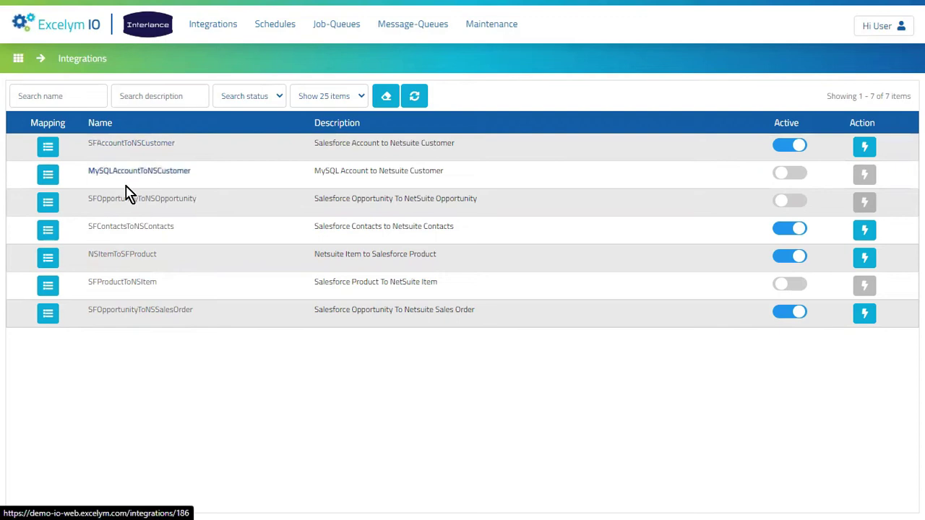
left_click(139, 226)
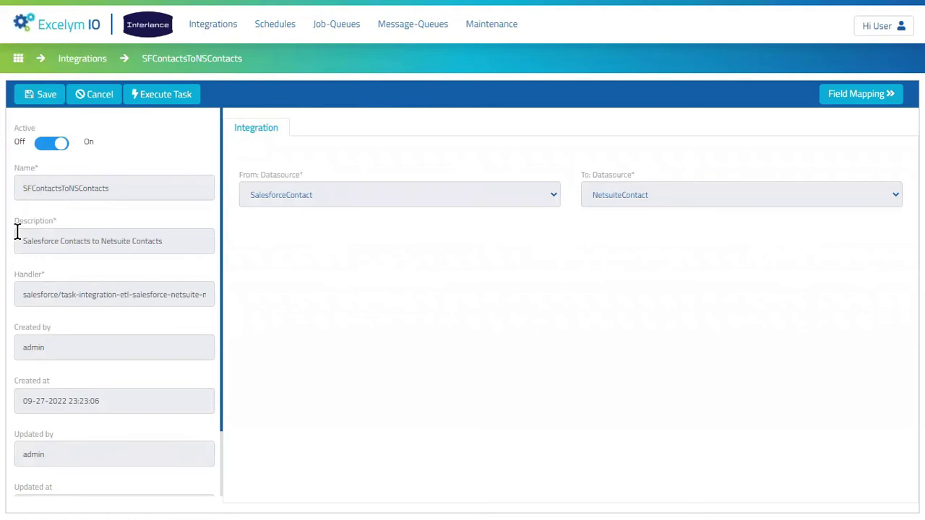
scroll(28, 282, "down", 2)
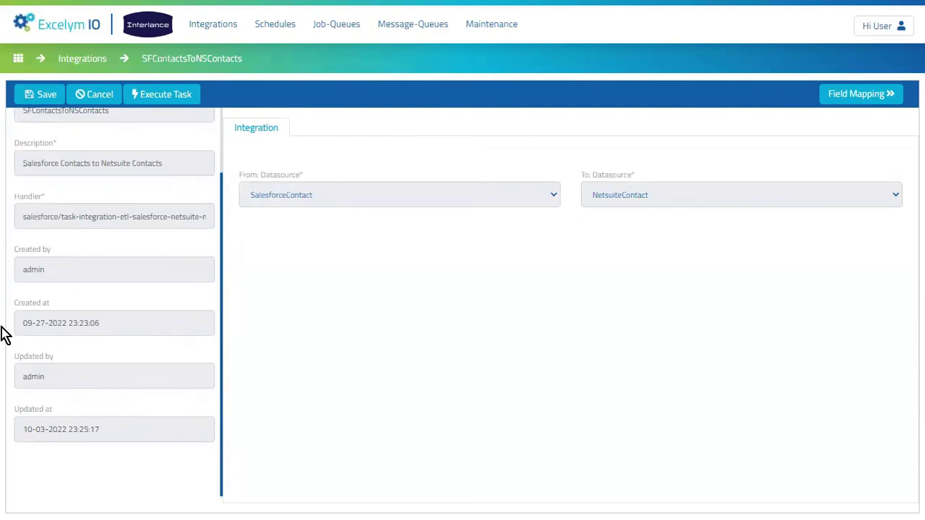
scroll(10, 316, "up", 2)
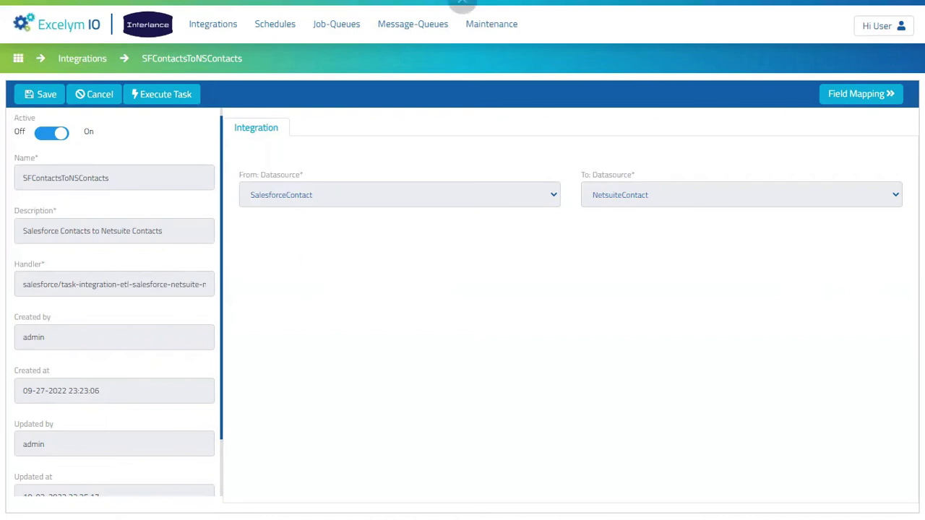
Open the integration's field mapping and inspect the title row's default value, data type, max length and update settings
left_click(856, 101)
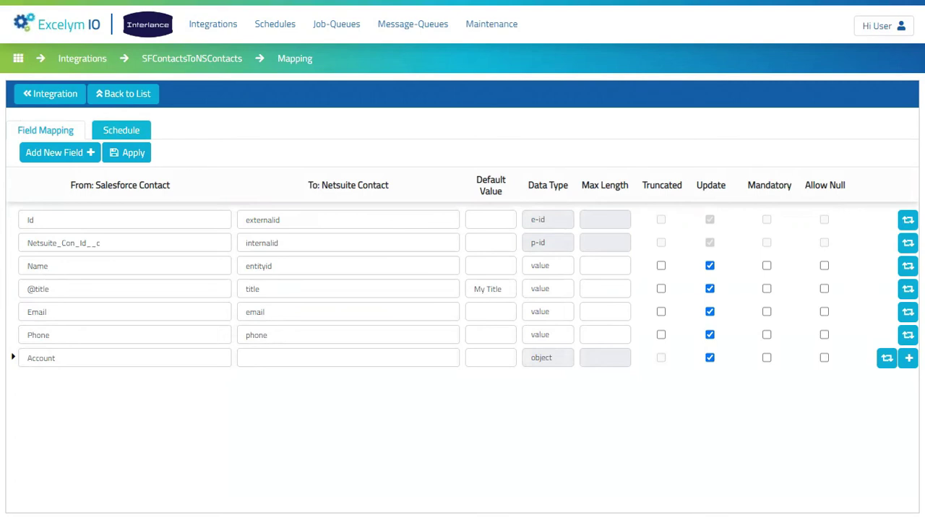
left_click(500, 289)
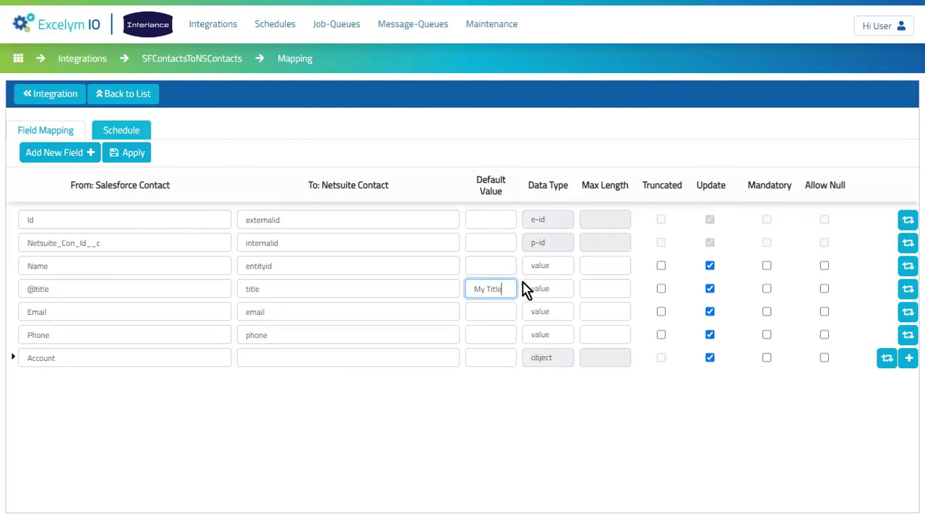
left_click(533, 290)
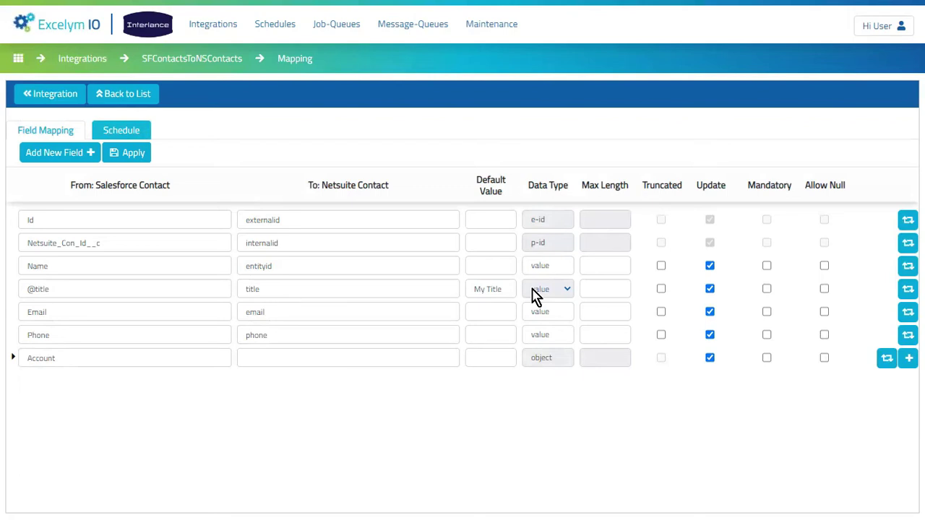
left_click(600, 286)
left_click(694, 293)
Review all schedule settings of the SFContactsToNSContacts integration, from the start date down to the update information
left_click(118, 133)
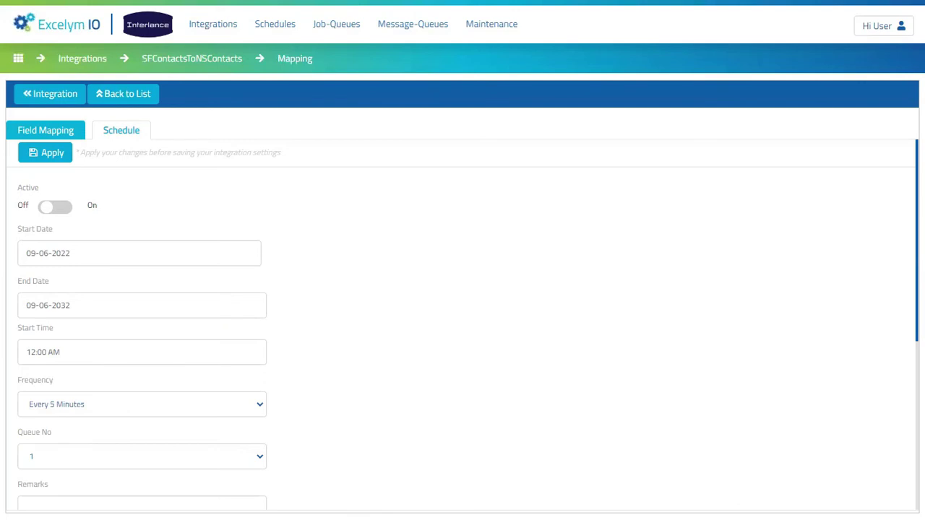
scroll(893, 208, "down", 1)
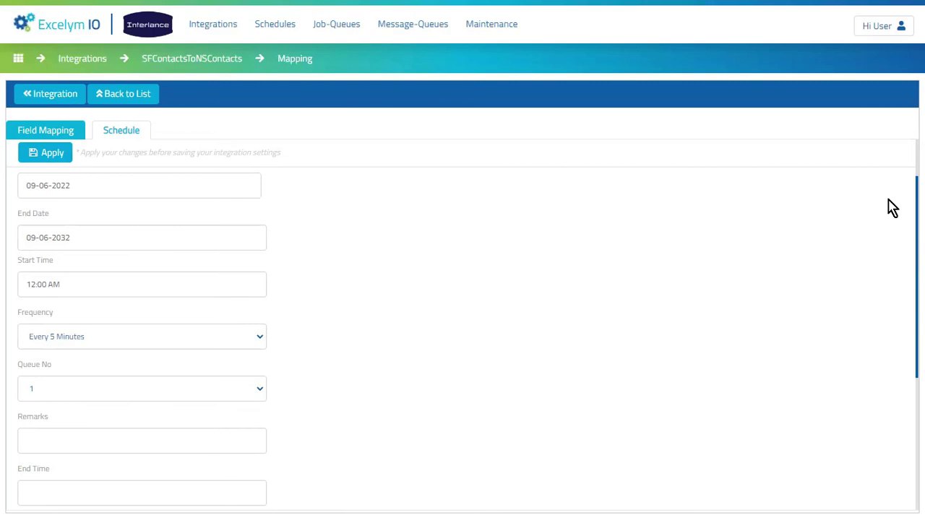
scroll(878, 241, "down", 4)
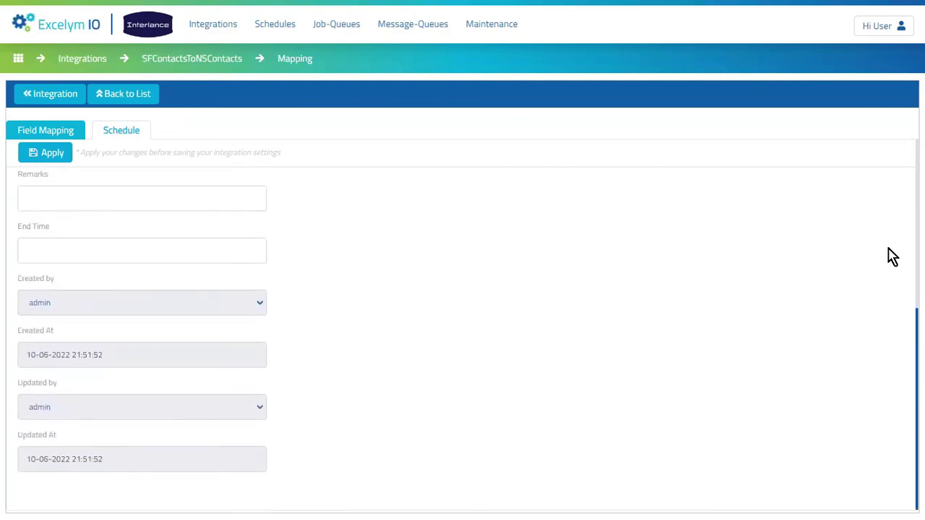
scroll(890, 262, "up", 2)
scroll(892, 262, "up", 3)
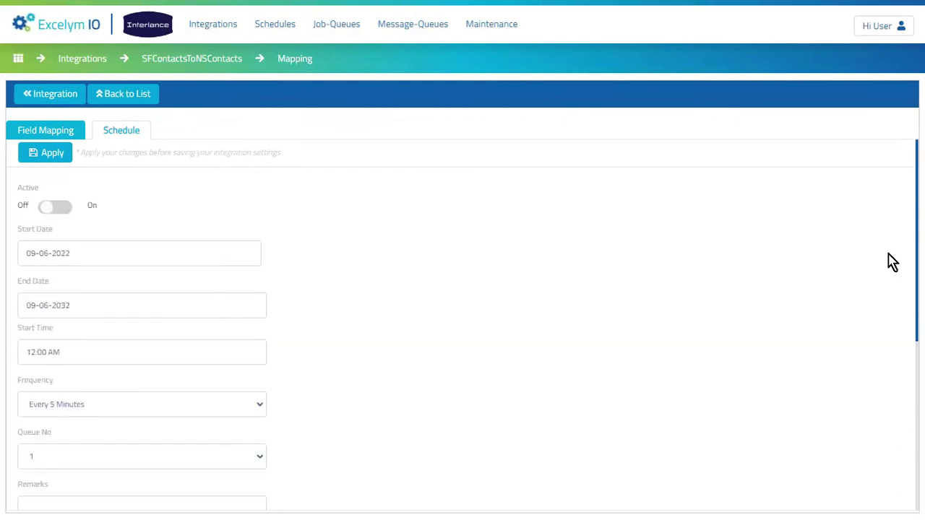
Set the SFContactsToNSContacts schedule to active in the list of all schedules
left_click(275, 26)
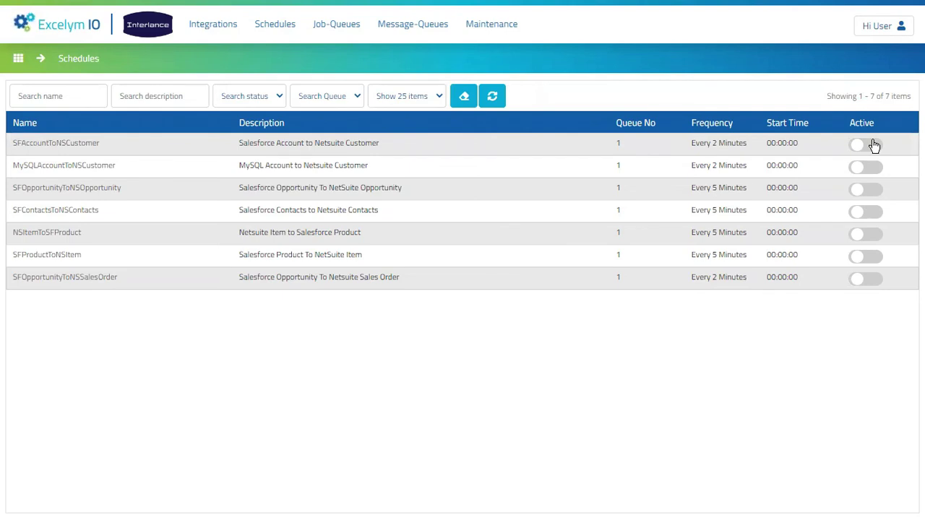
left_click(857, 214)
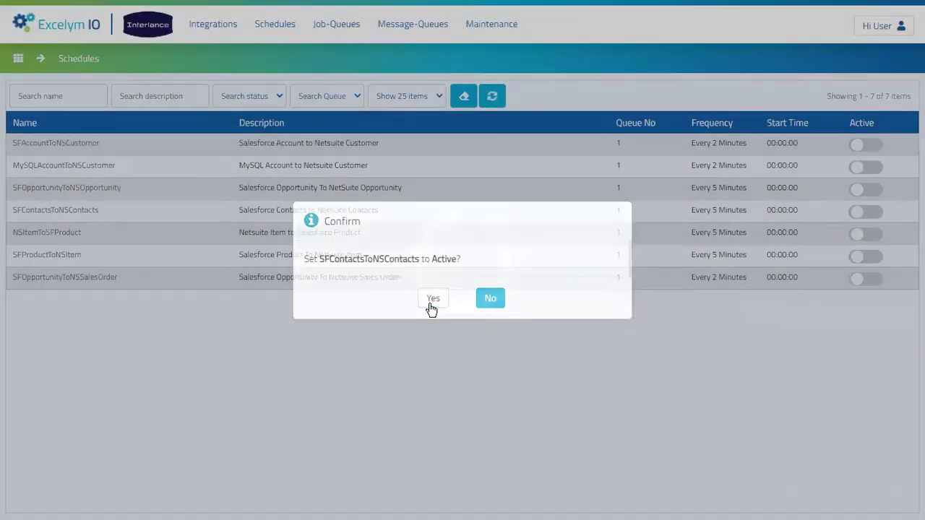
left_click(432, 302)
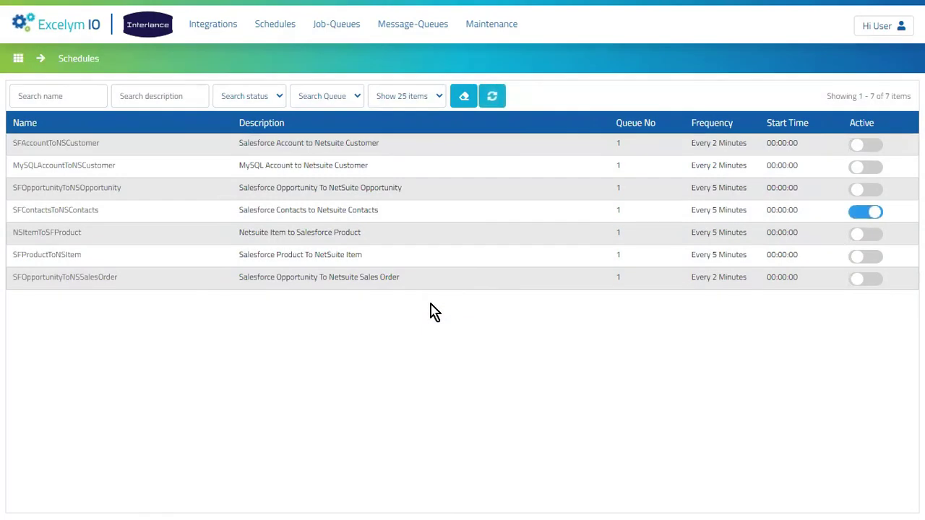
Open the most recent SFContactsToNSContacts run in the job queues and examine its process status and extract parameters
left_click(337, 29)
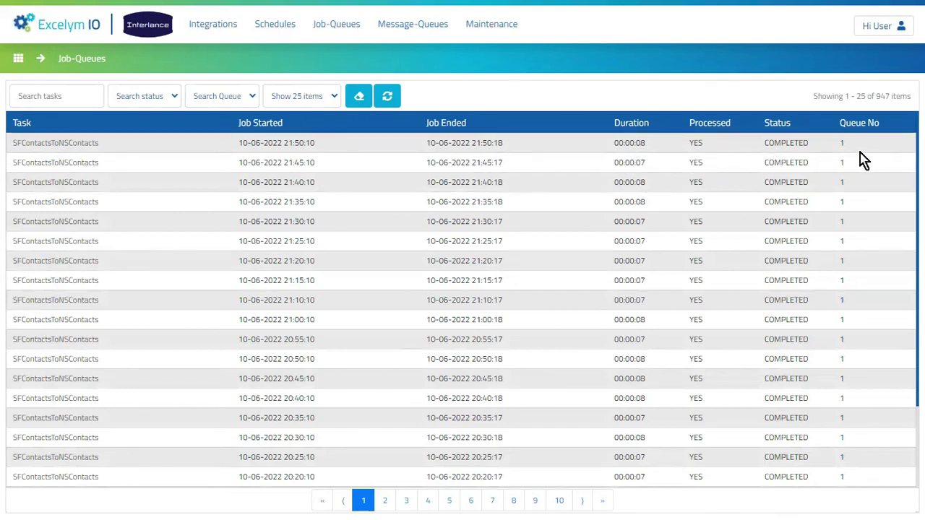
left_click(692, 148)
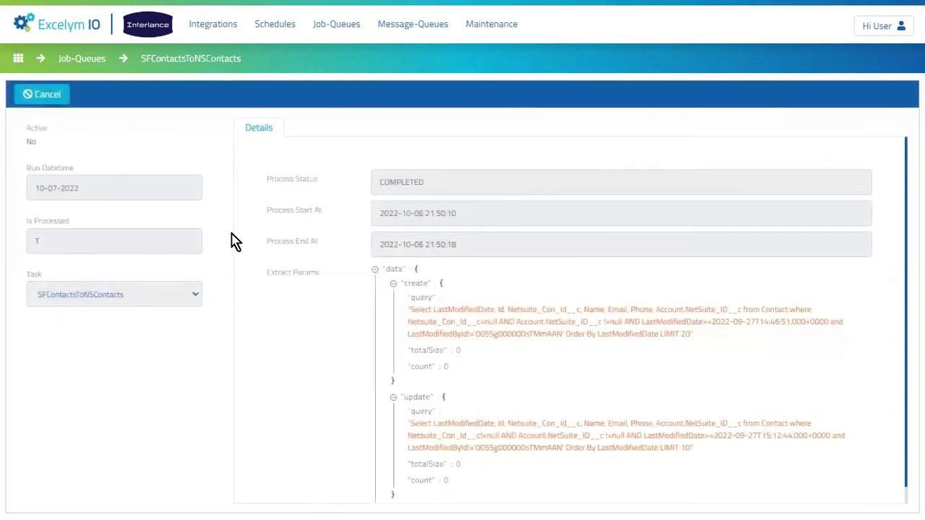
scroll(381, 289, "down", 1)
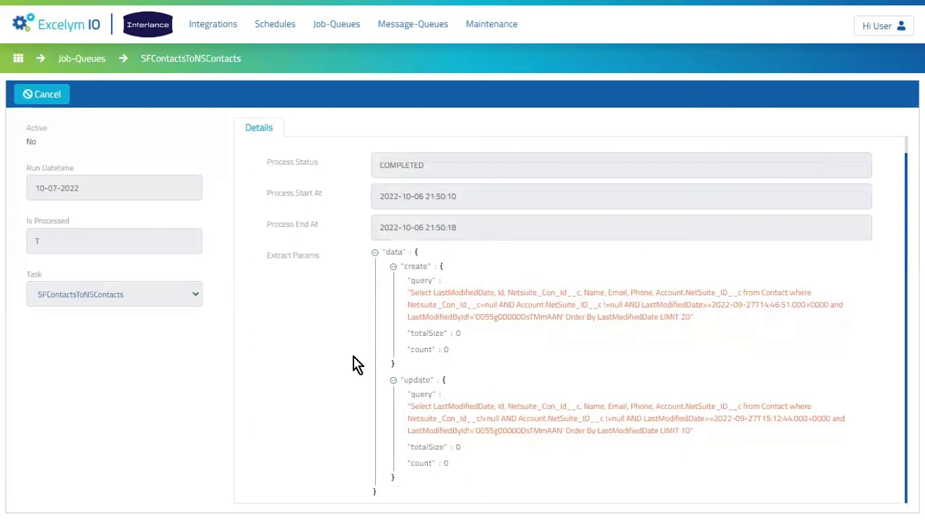
Open an SFContactsToNSContacts message in the message queues and review its transformed data, extracted data, remarks and audit record
left_click(428, 29)
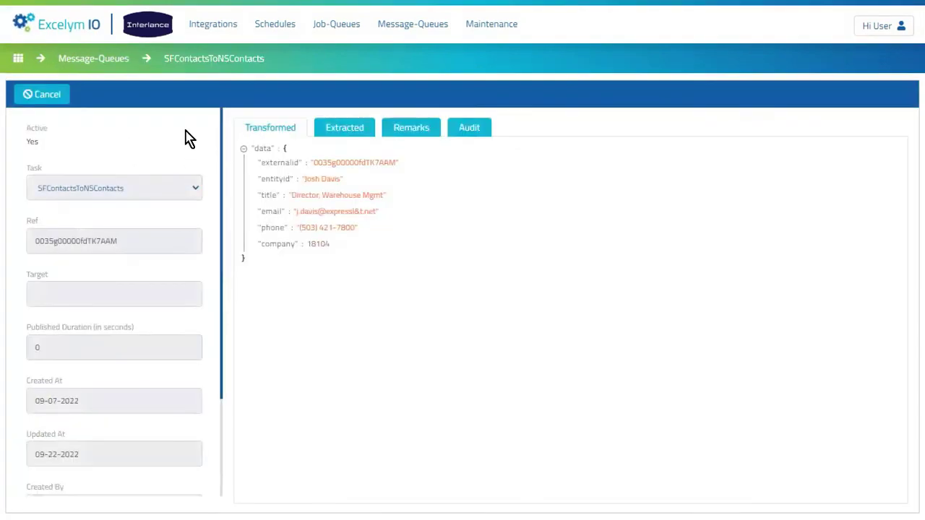
left_click(330, 129)
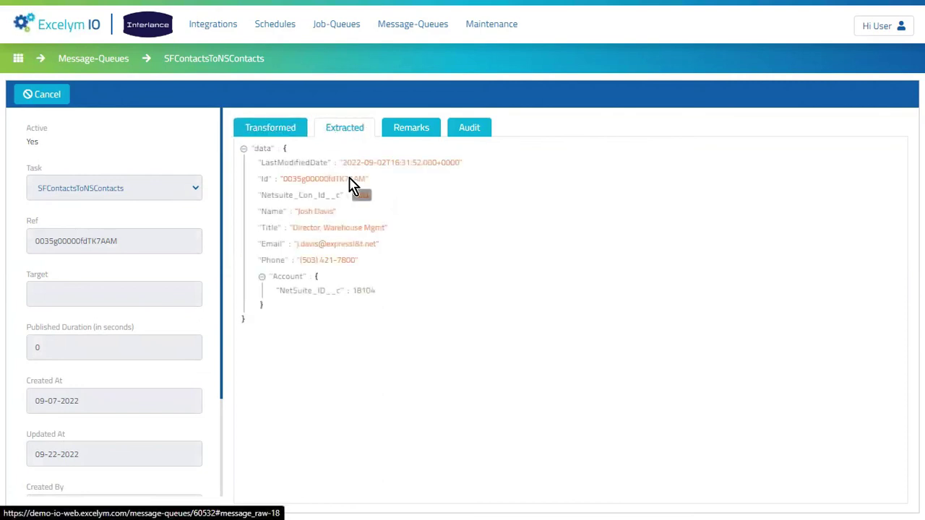
left_click(410, 131)
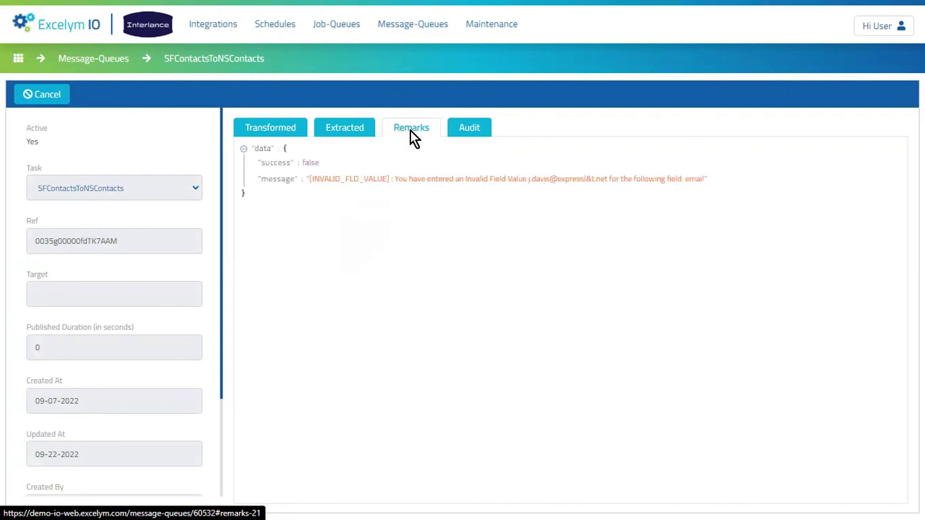
left_click(471, 135)
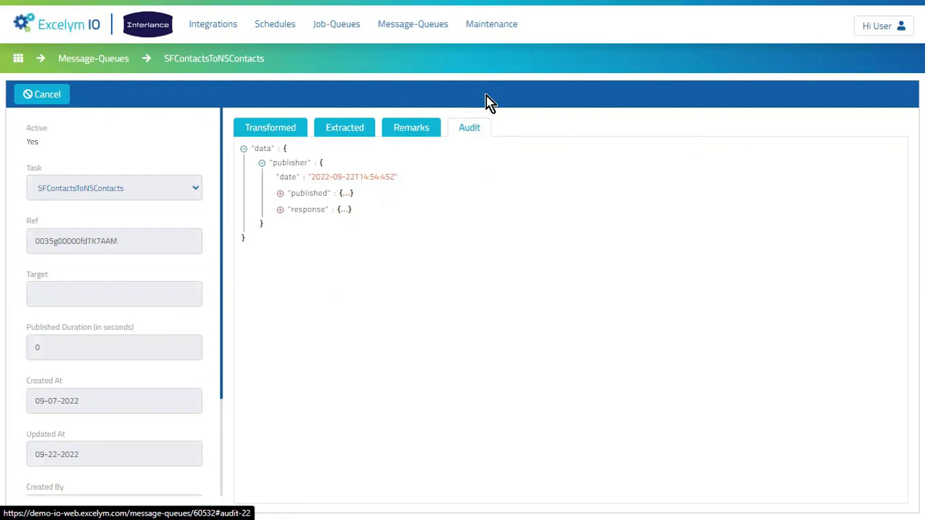
Inspect the properties of the NetsuiteTokenBased connection and open the list of datasources
left_click(487, 27)
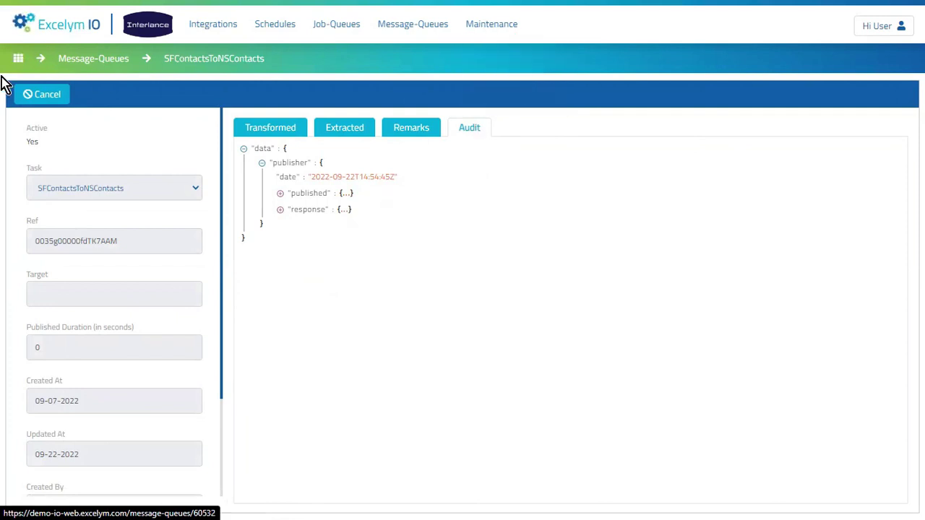
left_click(64, 33)
left_click(489, 29)
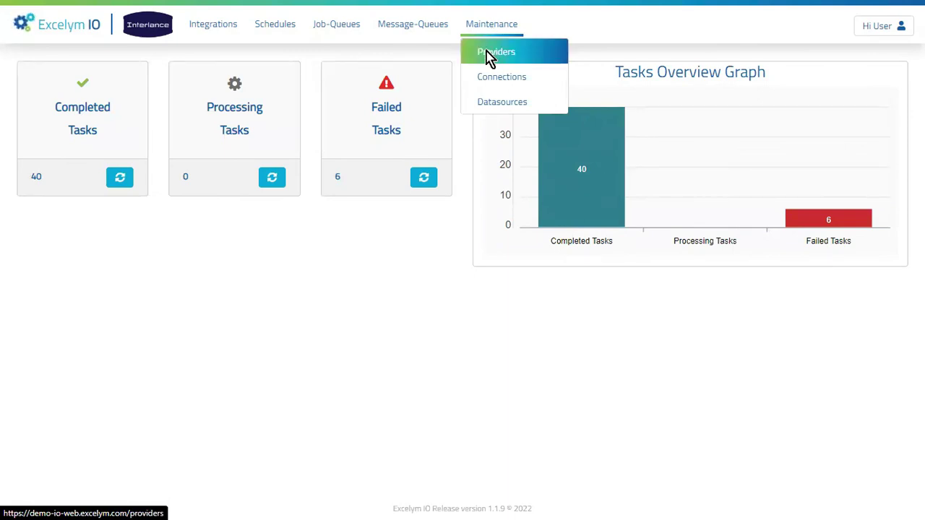
left_click(488, 54)
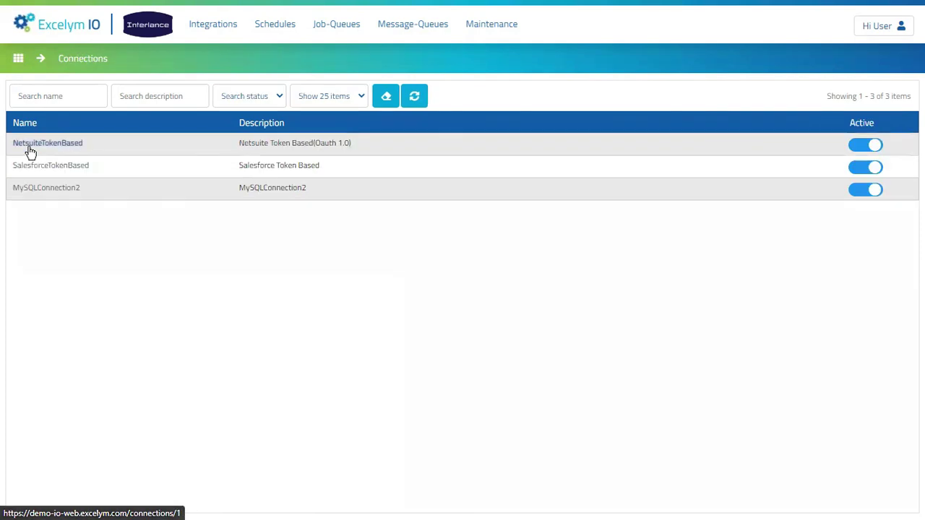
left_click(28, 147)
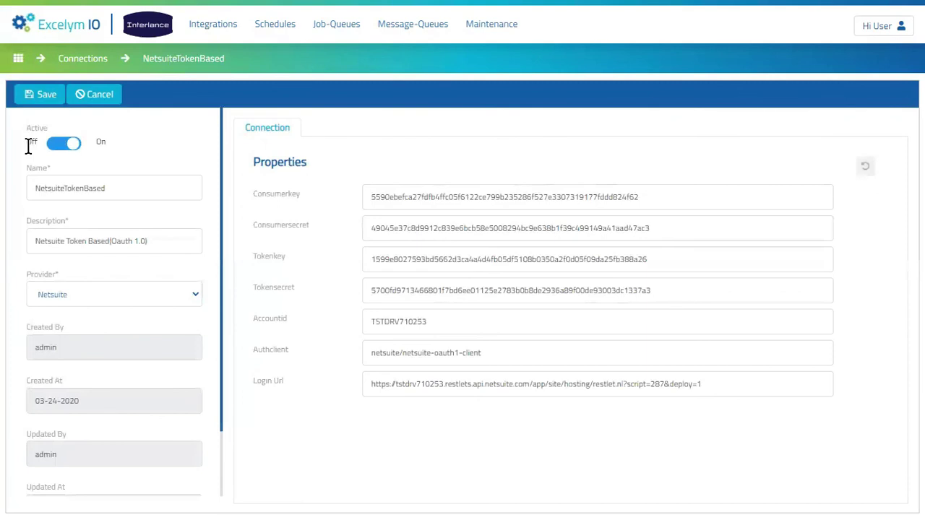
mouse_move(469, 37)
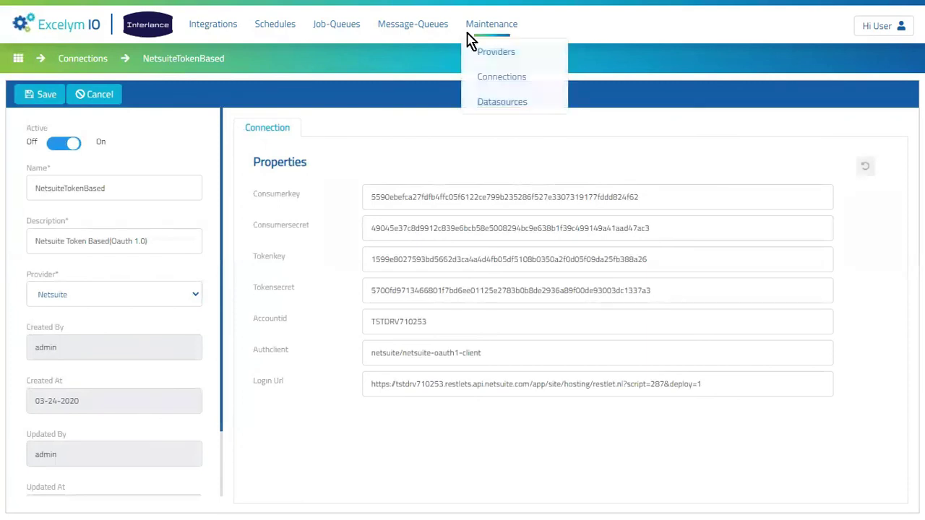
left_click(477, 103)
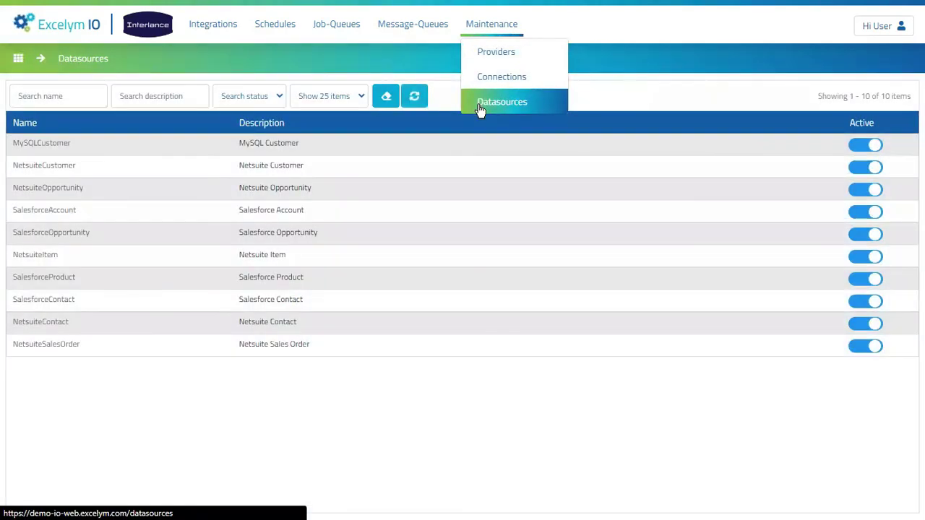